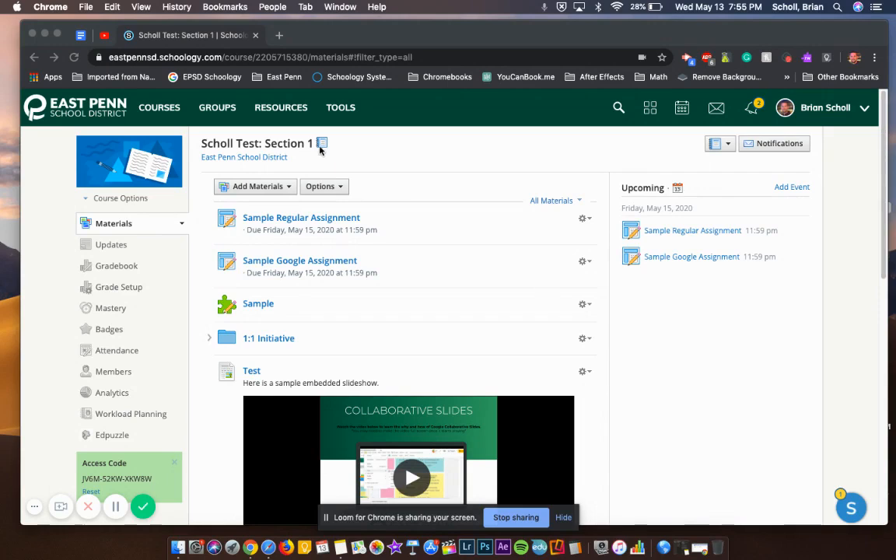
click(248, 191)
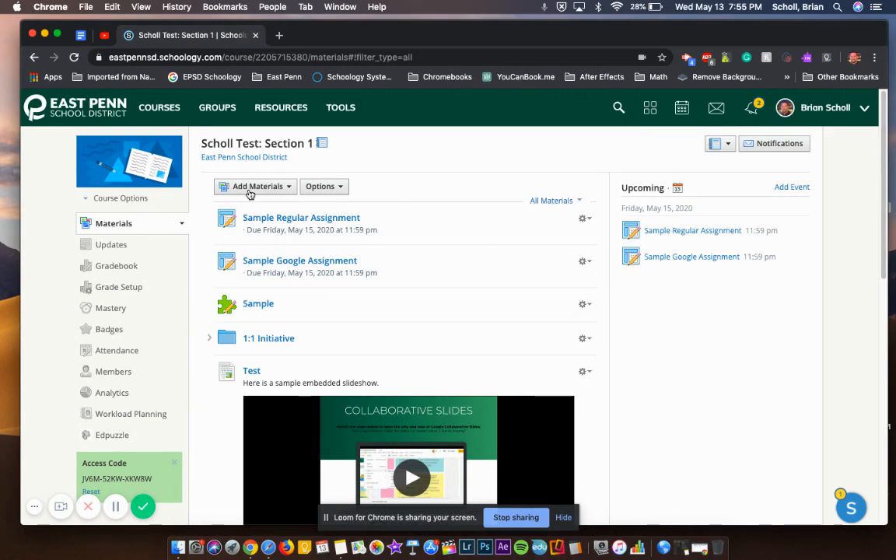
click(250, 191)
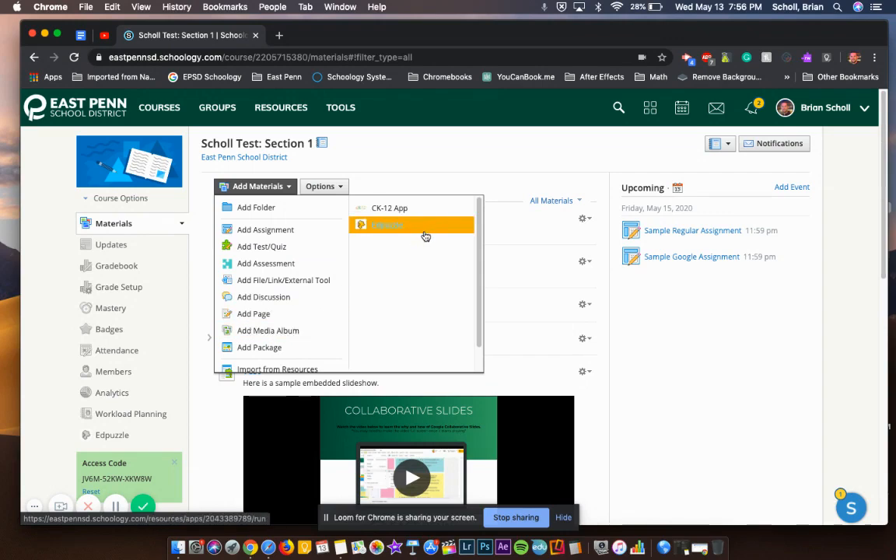
click(413, 164)
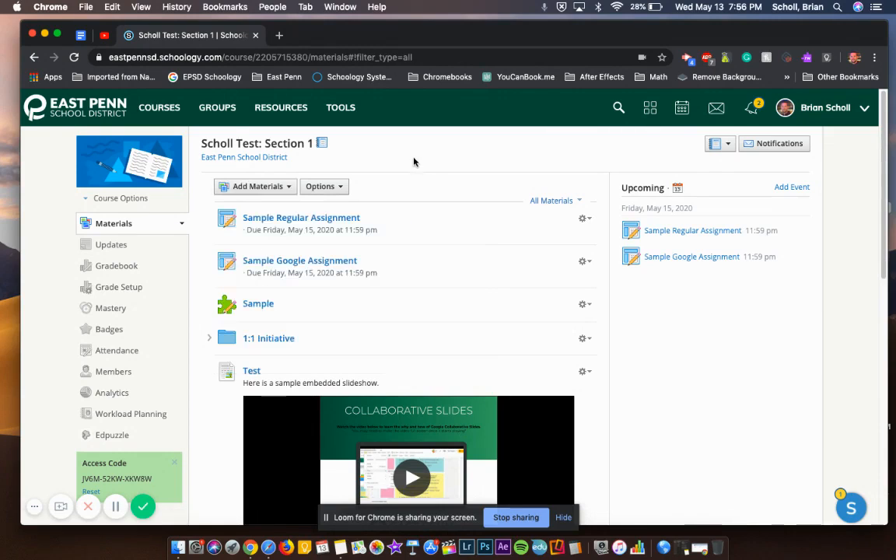
- Create a published green folder titled "Test" in the course materials
click(250, 190)
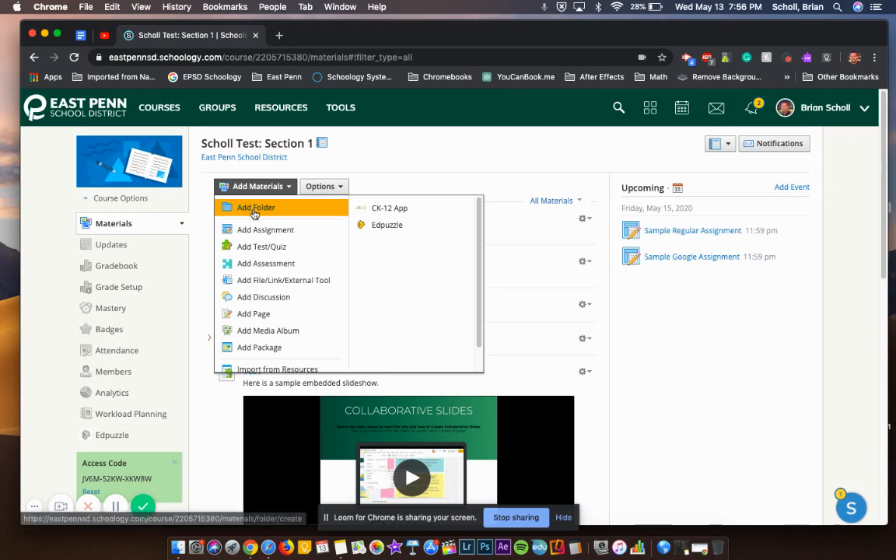
click(254, 211)
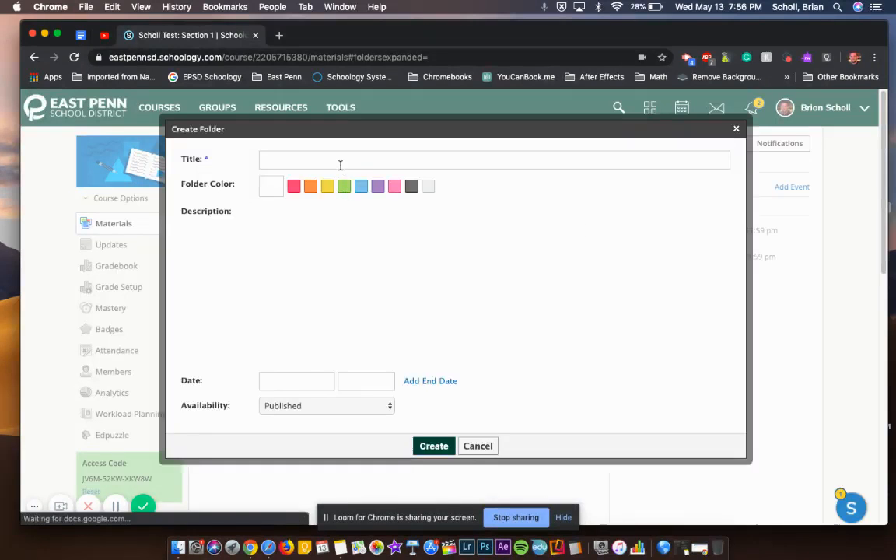
click(340, 165)
text(Test)
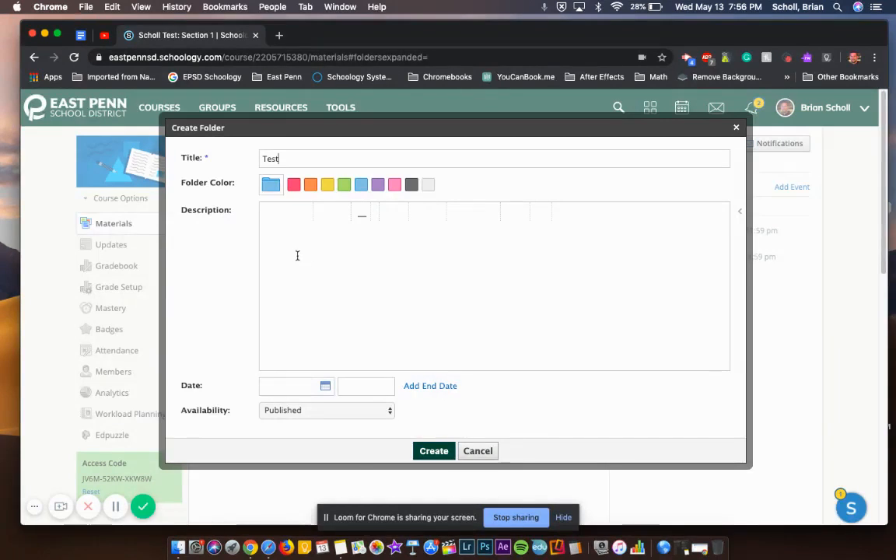
click(344, 184)
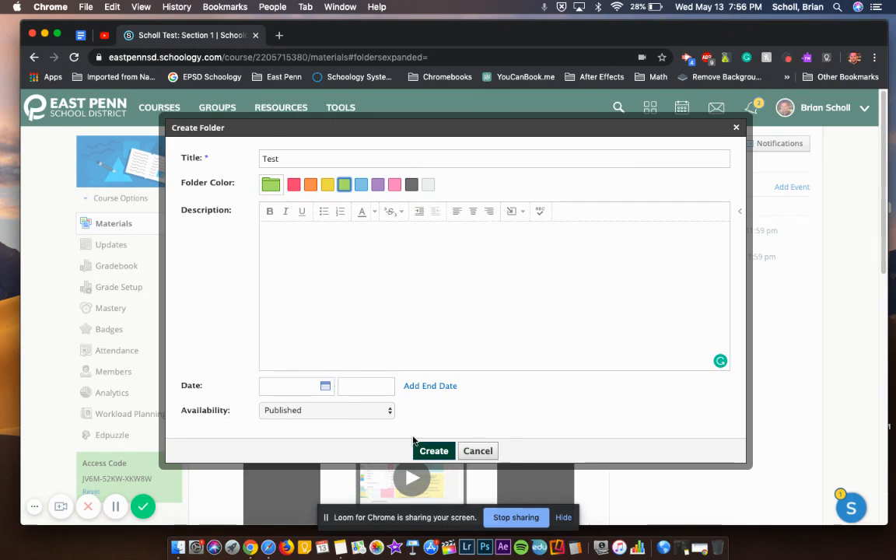
click(433, 452)
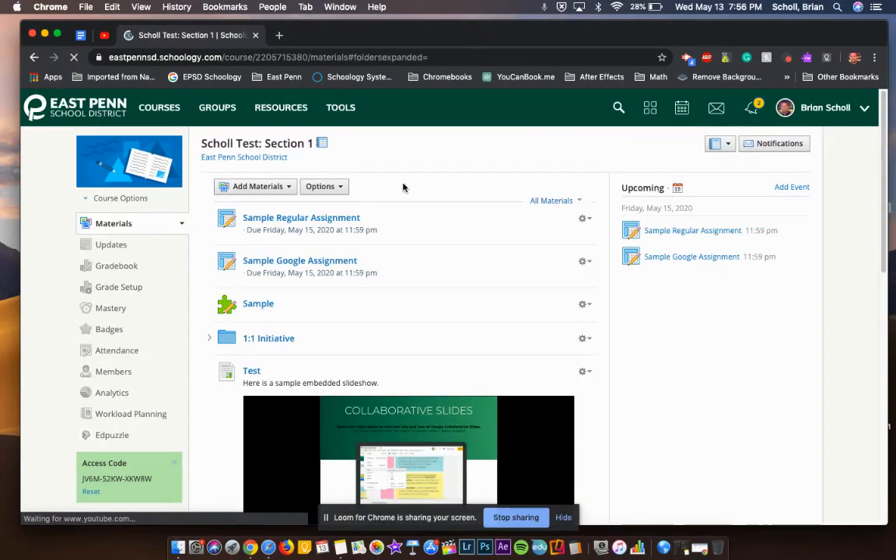
- Move the green Test folder directly below Sample Discussion in the materials list and expand it
scroll(403, 187, down, 10)
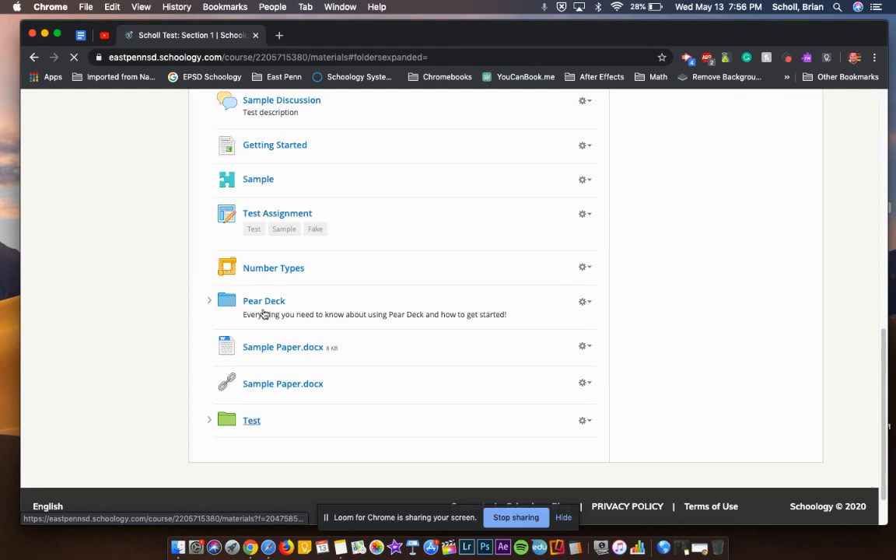
drag(264, 235, 258, 144)
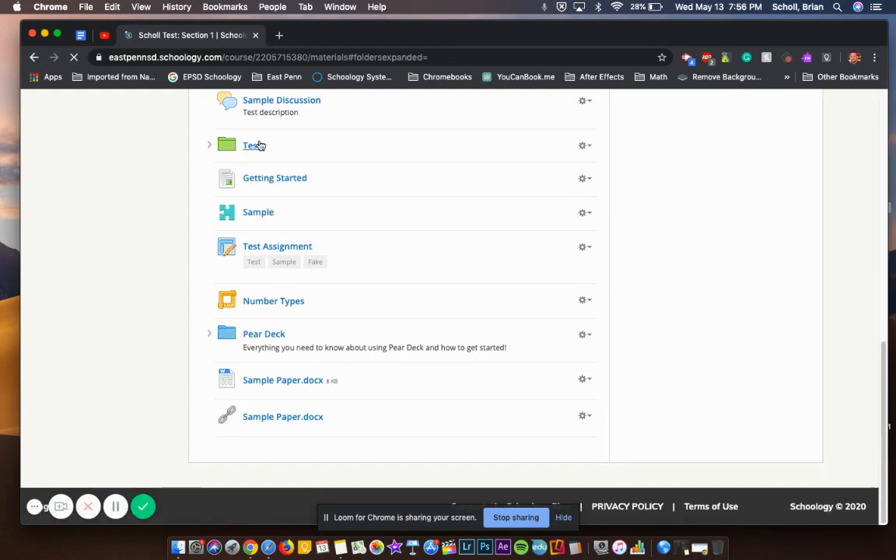
click(208, 146)
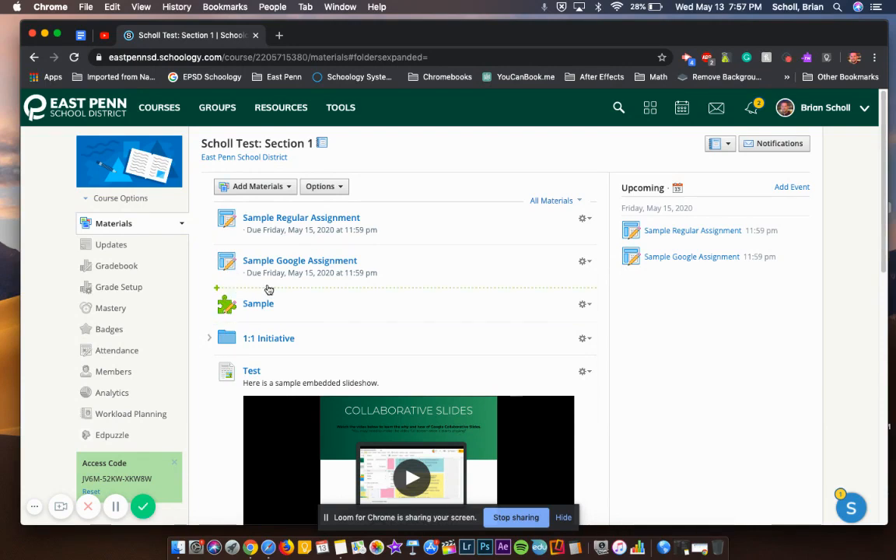
- Insert a published red folder titled "Test #2" directly below Sample Google Assignment
click(219, 287)
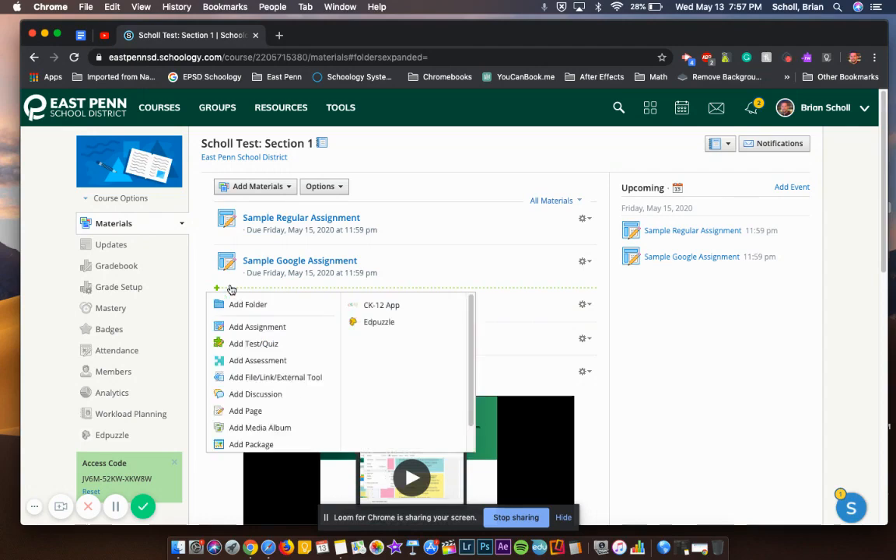
click(239, 305)
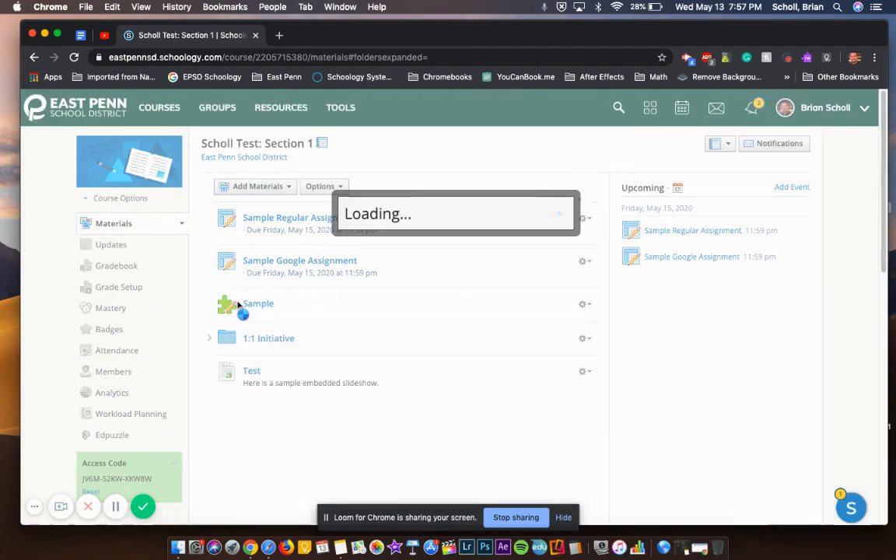
text(Tes)
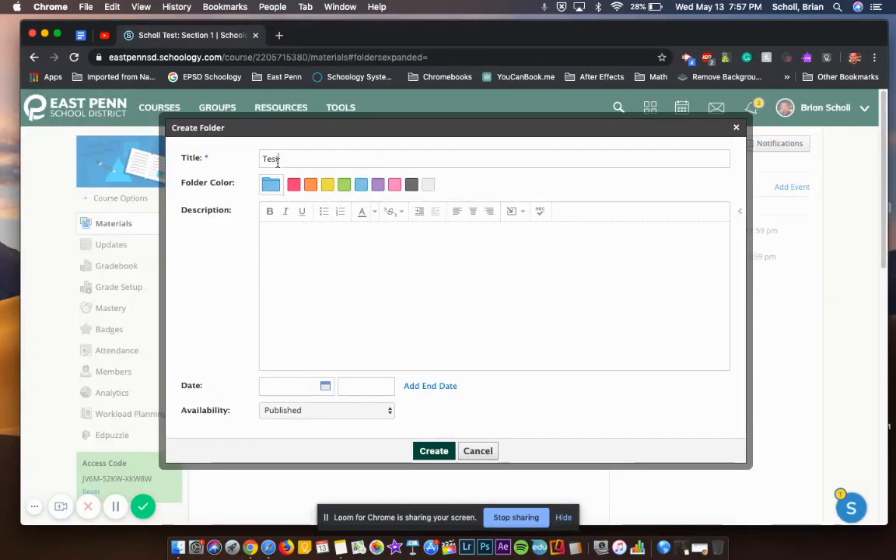
text(t#2)
click(293, 185)
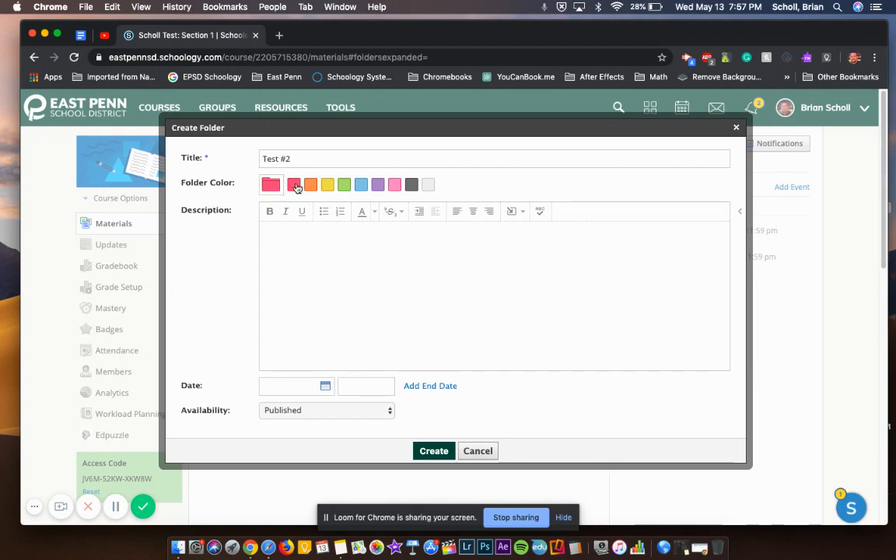
click(430, 450)
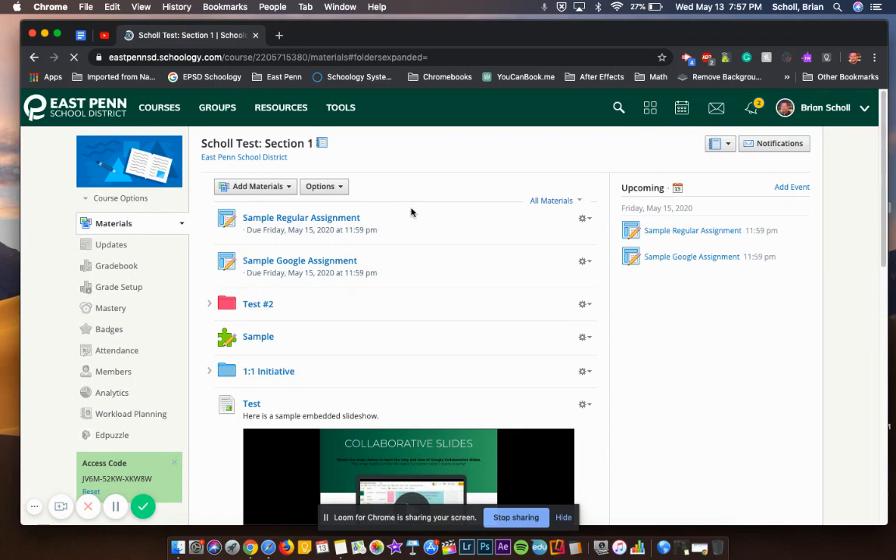
- Look over the order of the course materials list and check the contents of the Test #2 folder
scroll(411, 211, down, 15)
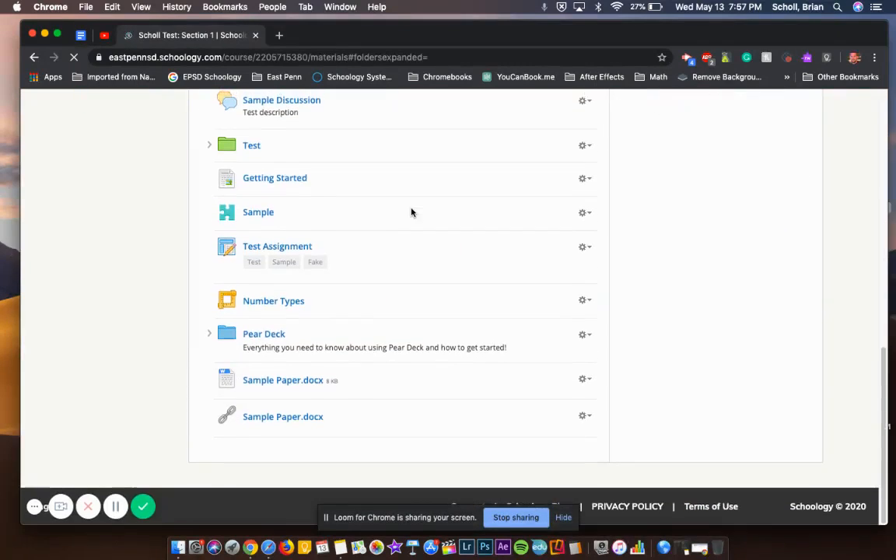
scroll(298, 217, up, 1)
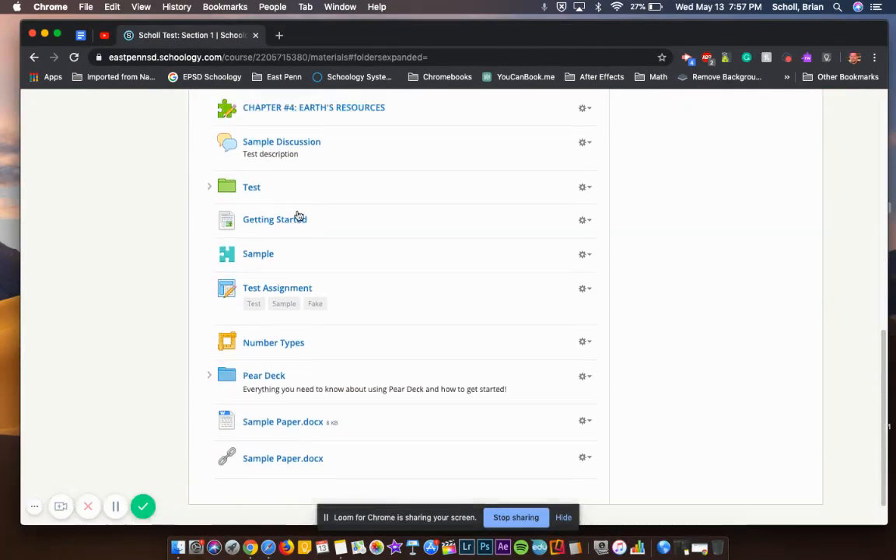
scroll(298, 216, down, 3)
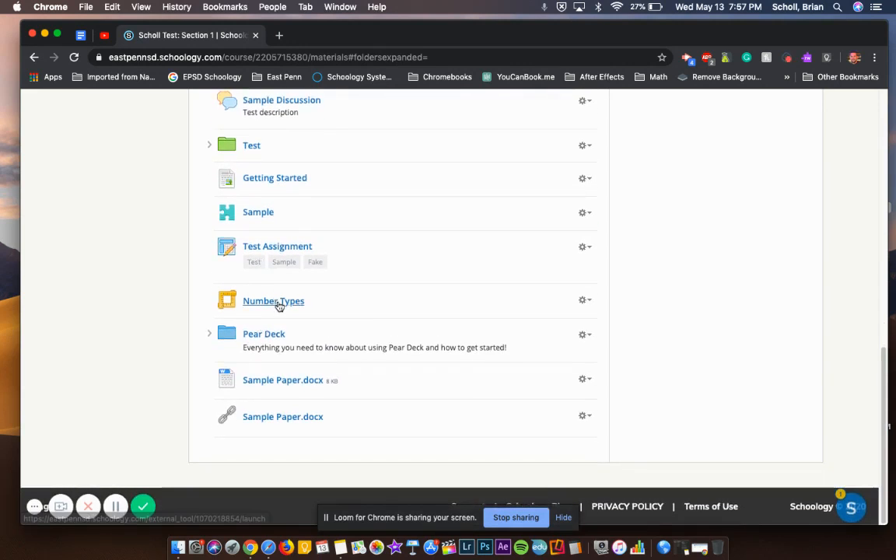
scroll(277, 298, up, 3)
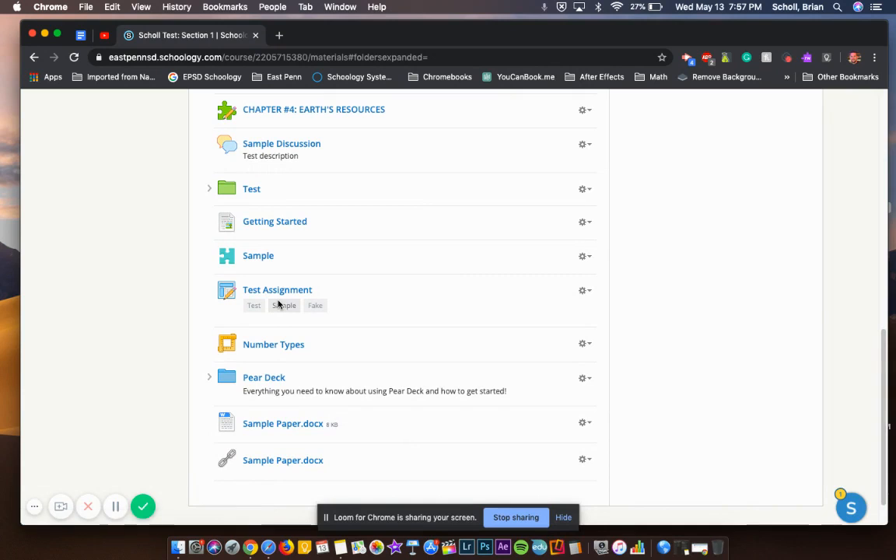
scroll(277, 303, up, 5)
scroll(278, 304, up, 10)
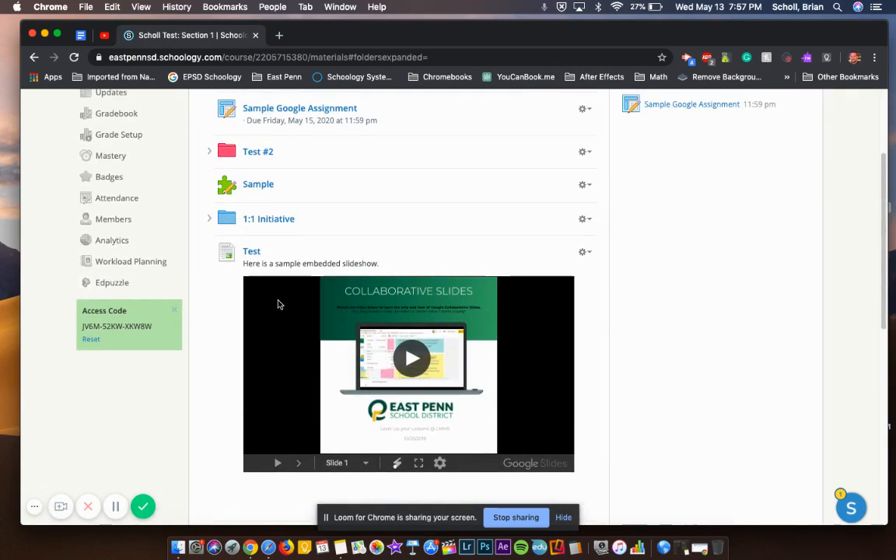
scroll(436, 190, up, 4)
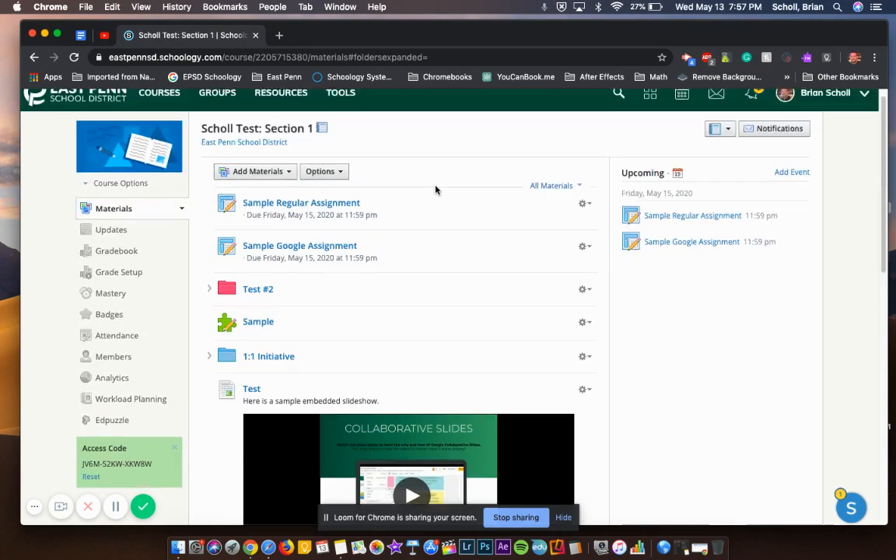
scroll(436, 189, up, 1)
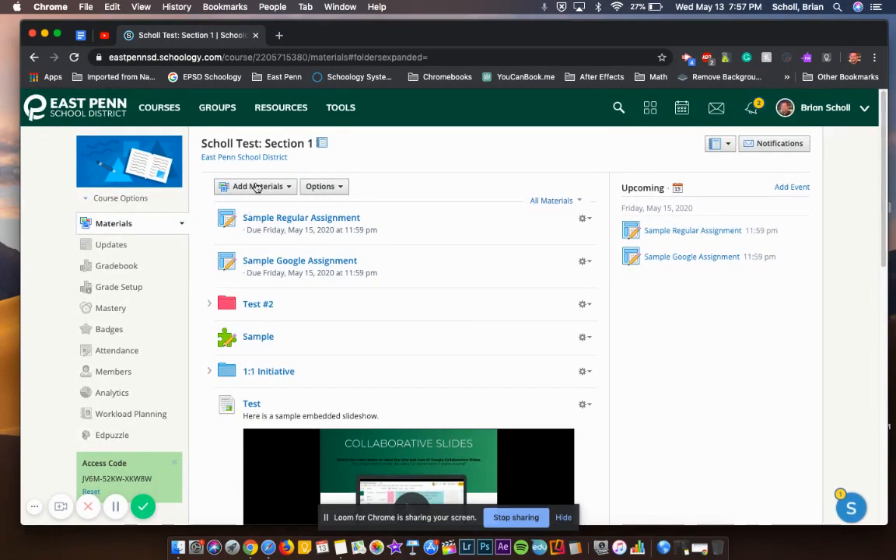
click(210, 305)
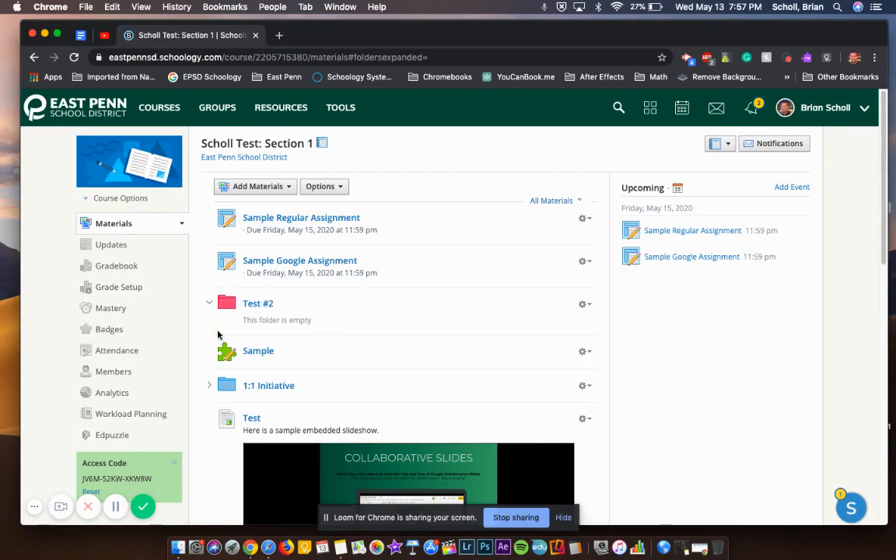
- Start adding a file, link or external tool to the course materials
click(252, 189)
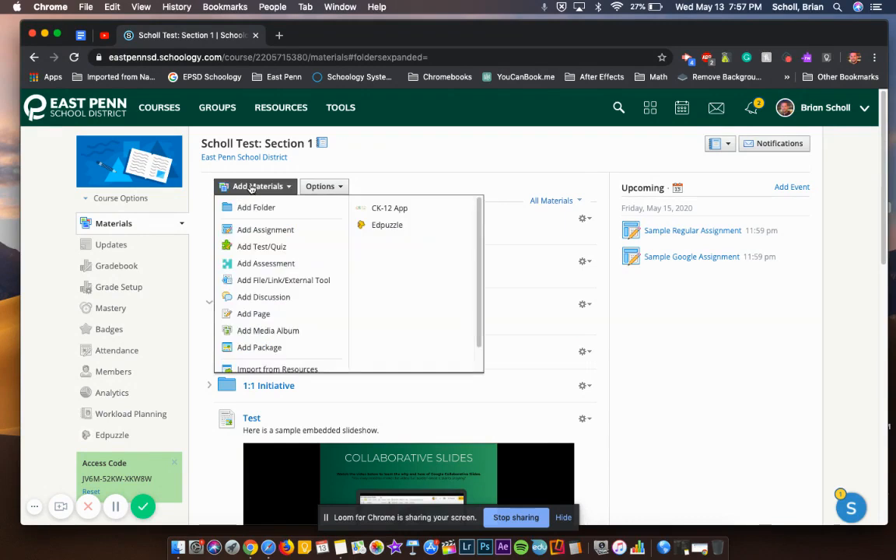
click(251, 189)
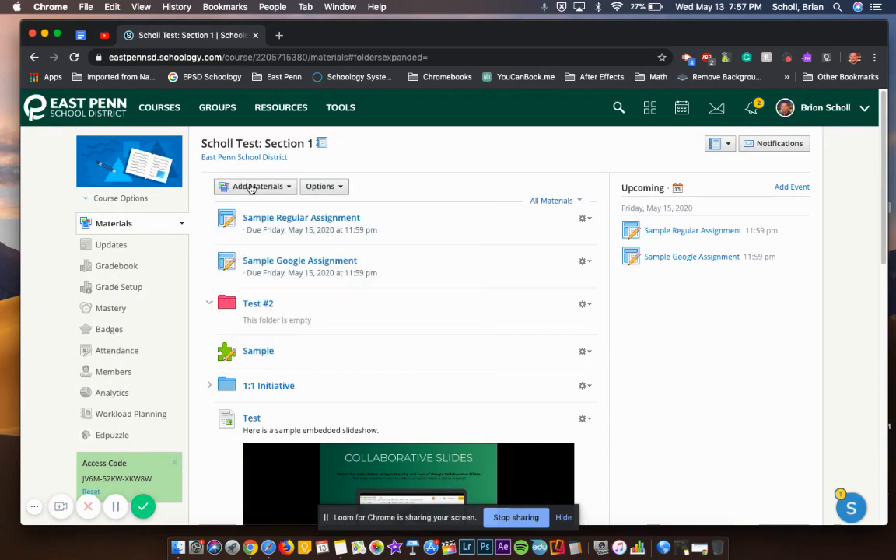
click(251, 189)
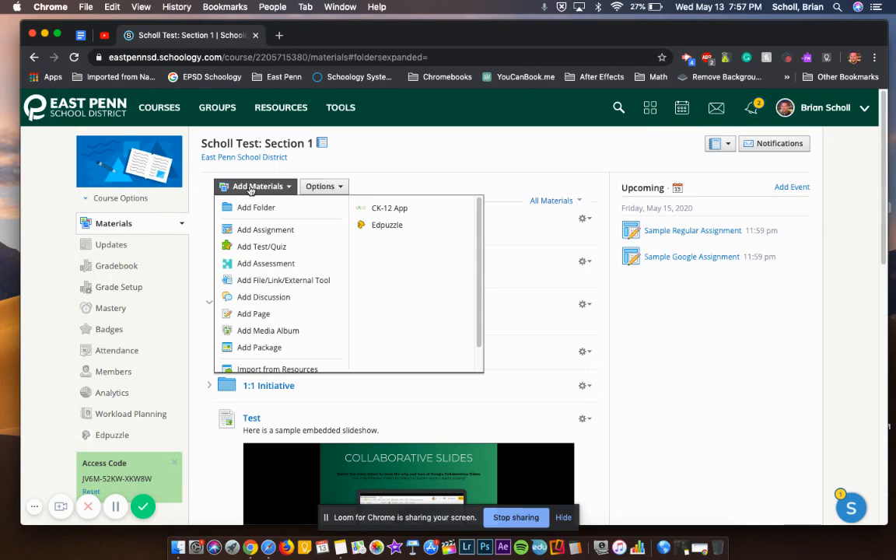
click(266, 280)
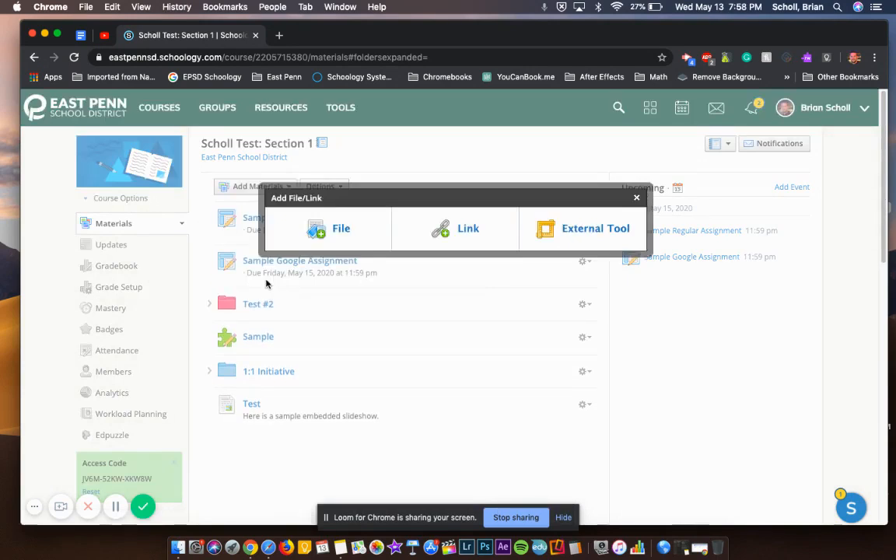
click(469, 230)
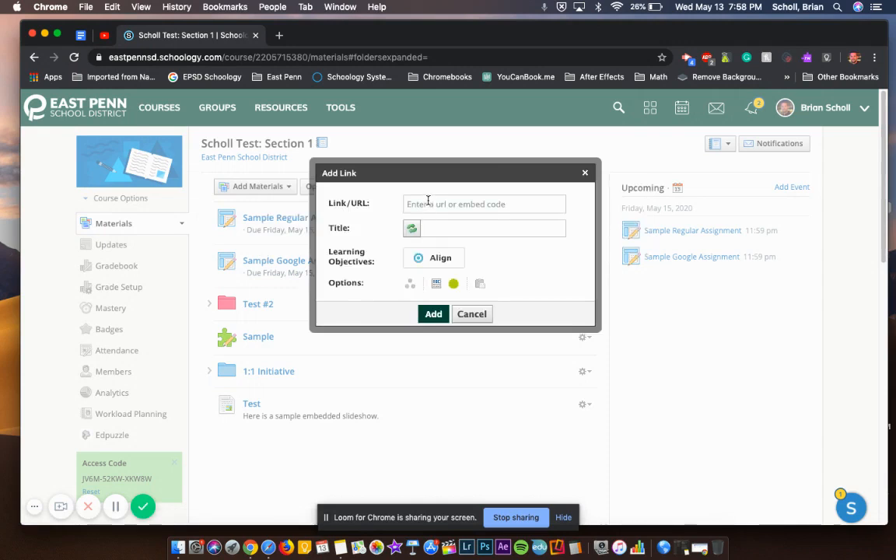
click(428, 201)
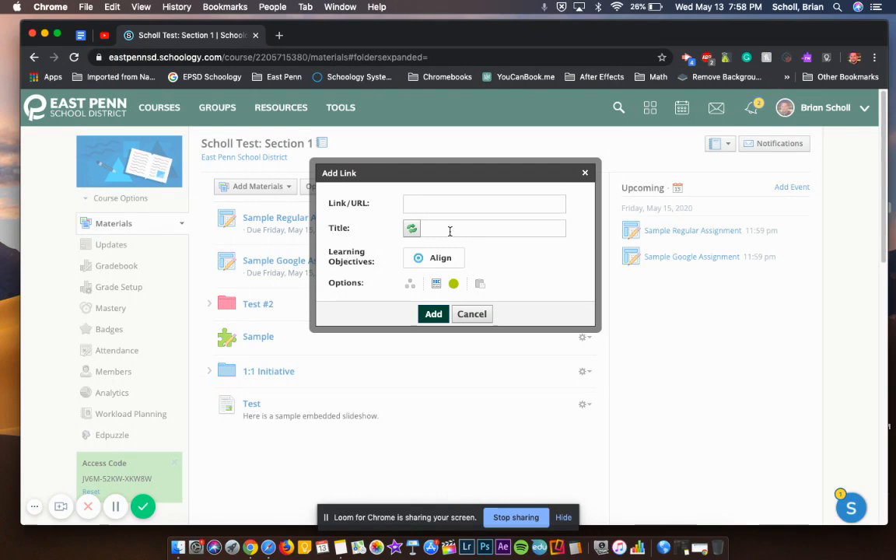
click(467, 314)
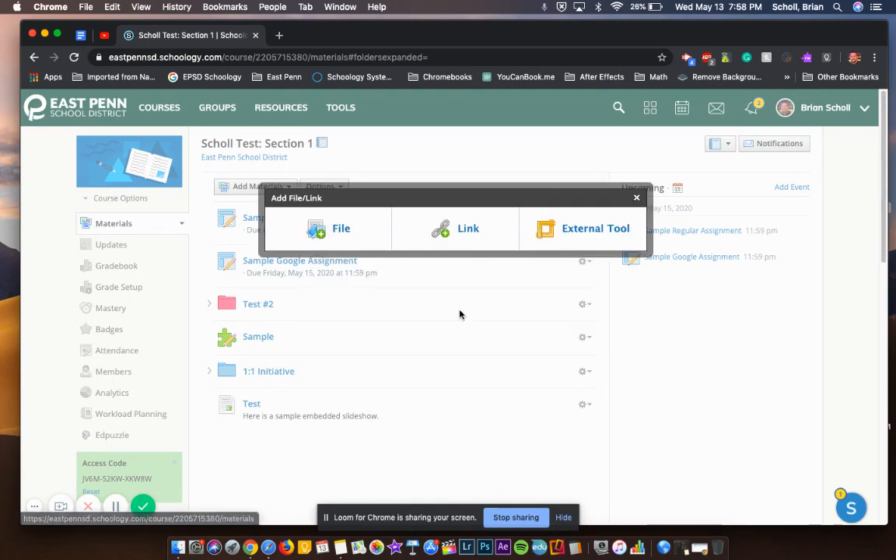
click(340, 230)
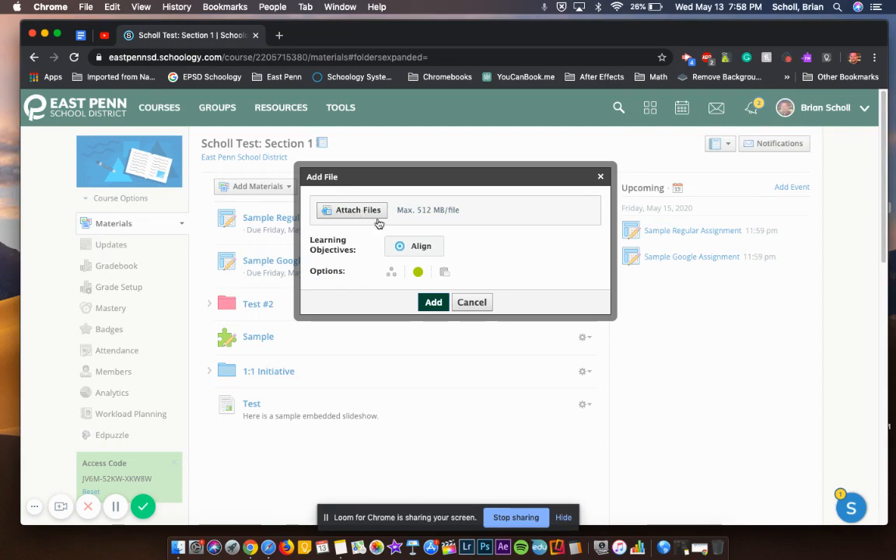
click(472, 302)
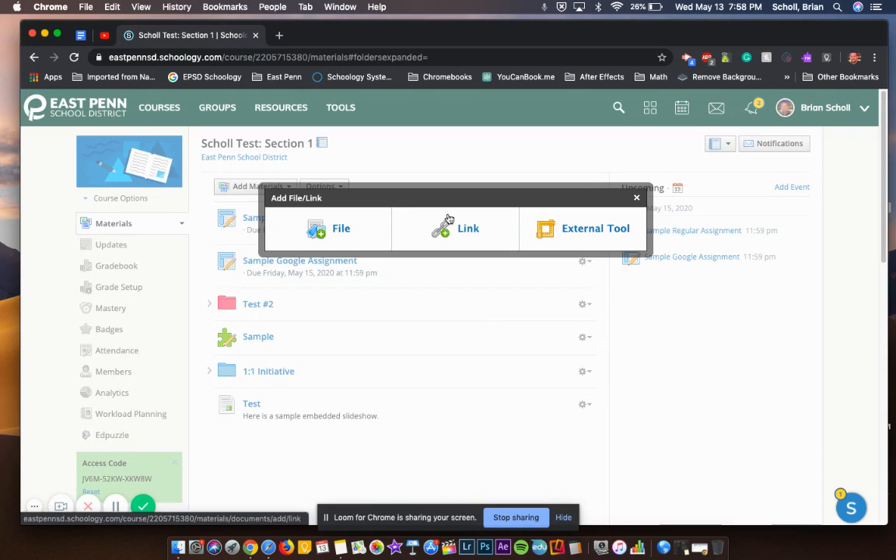
- Start adding a link to the course materials and look through the list of courses it can be copied to
click(476, 230)
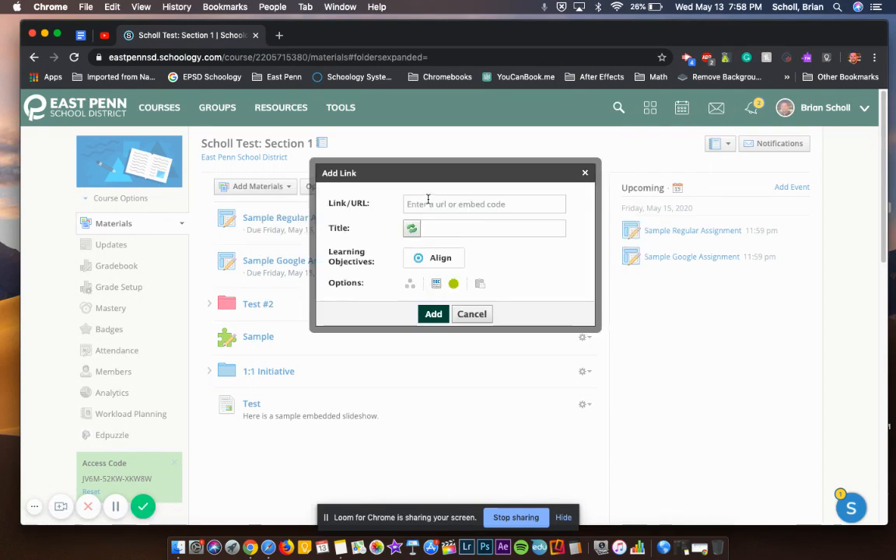
click(480, 284)
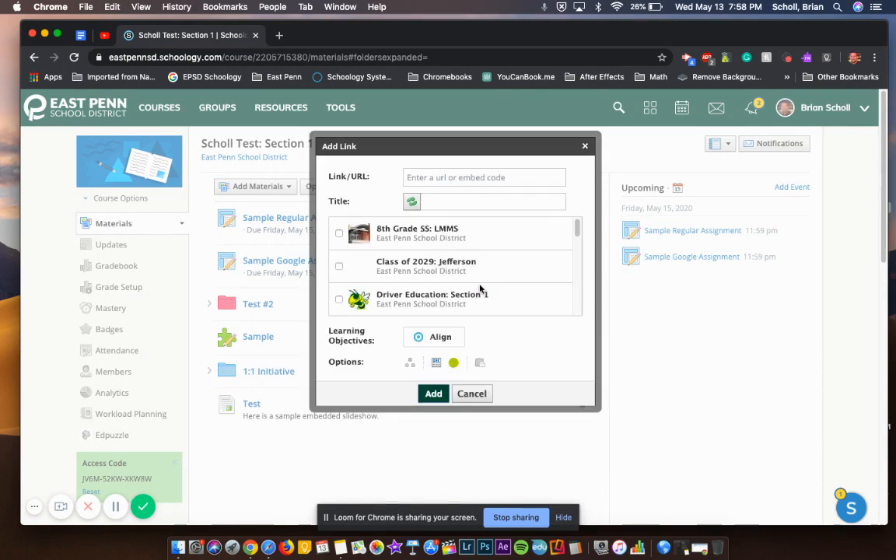
scroll(338, 236, down, 5)
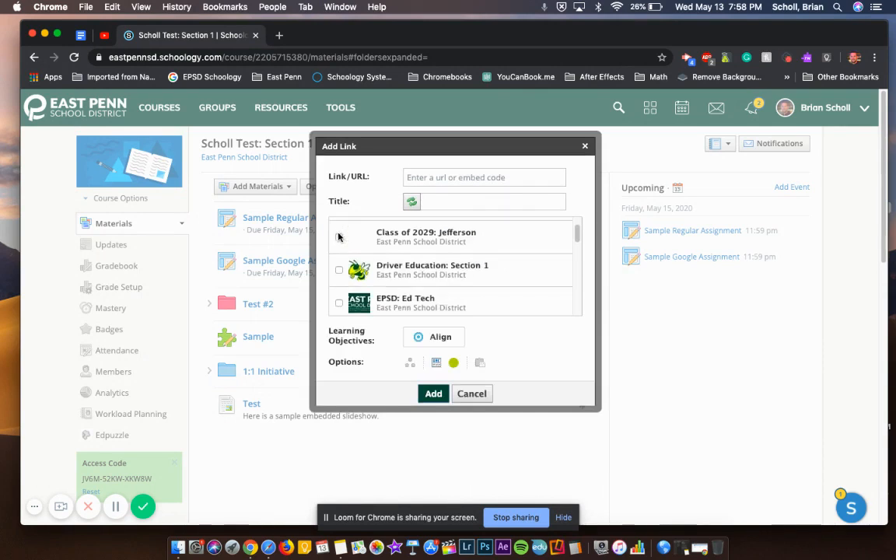
scroll(338, 236, down, 2)
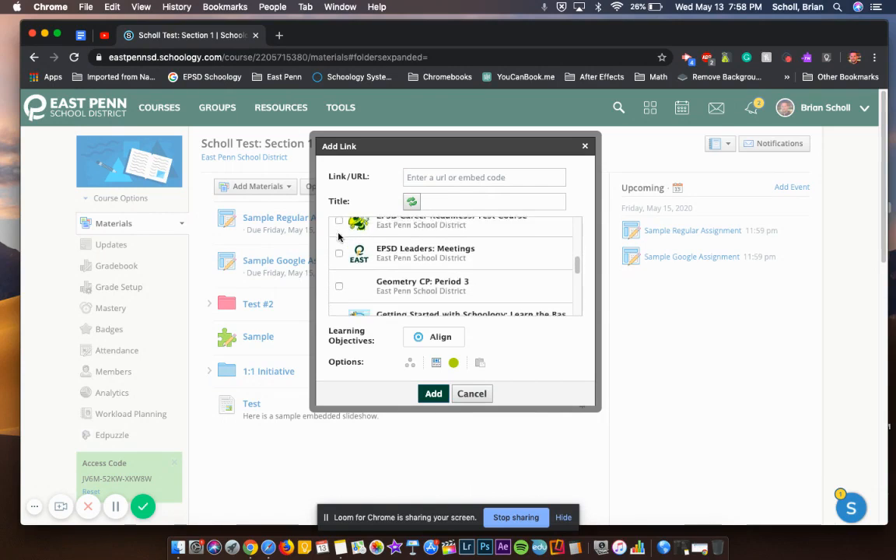
scroll(339, 237, up, 2)
scroll(338, 236, up, 5)
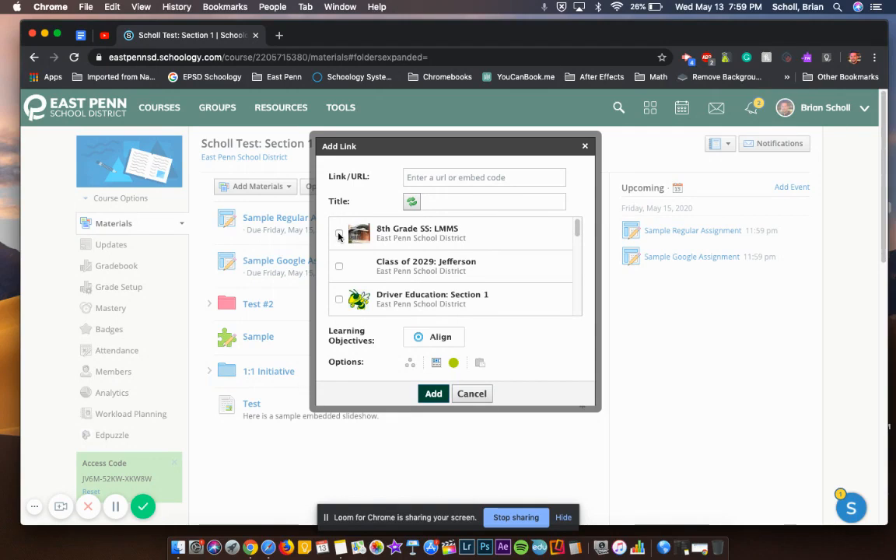
click(480, 364)
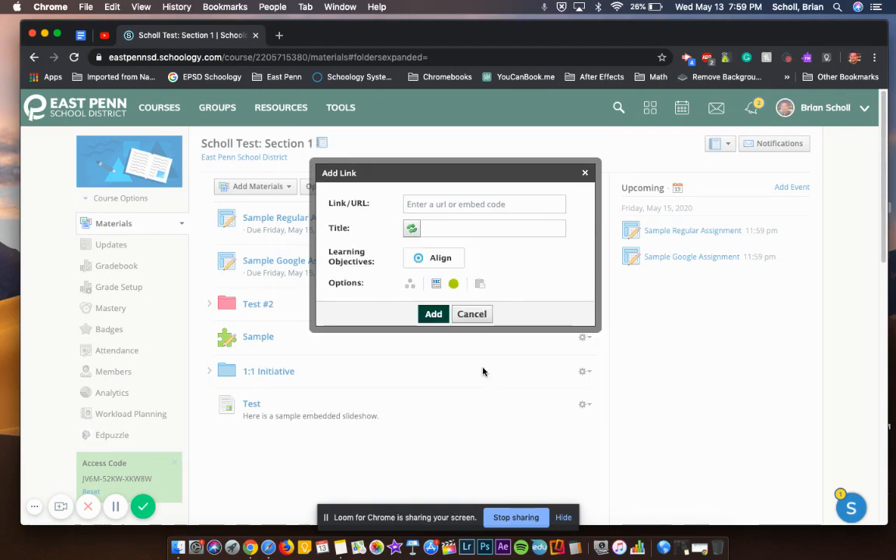
- Try the display and published/unpublished options for the new link and discard it without adding anything
click(437, 285)
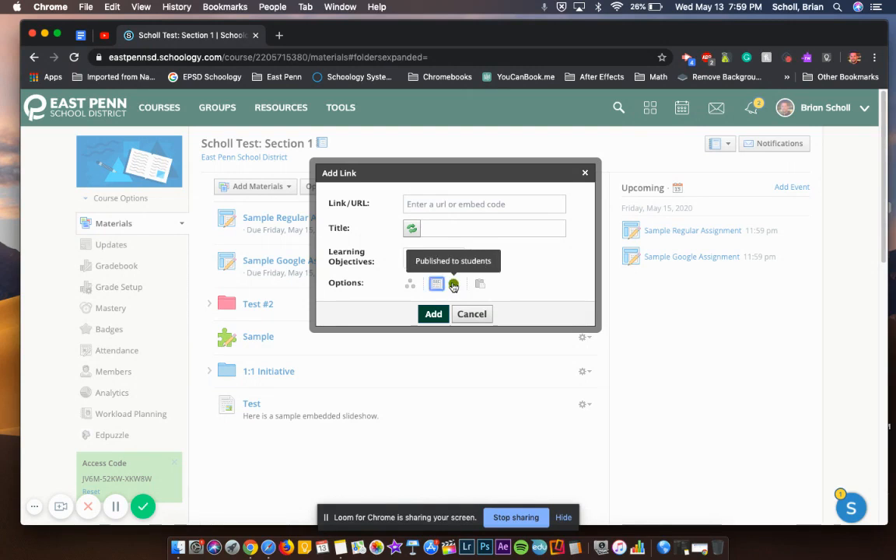
click(454, 286)
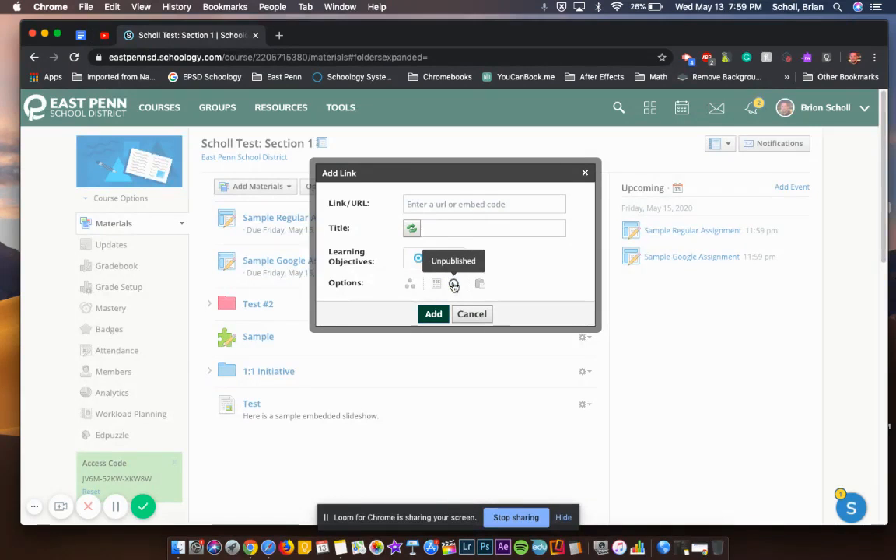
click(454, 286)
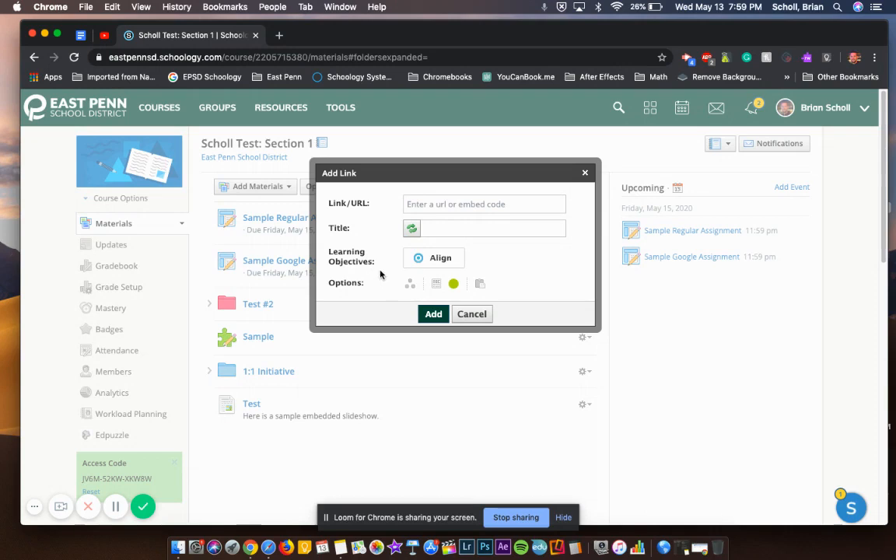
click(472, 318)
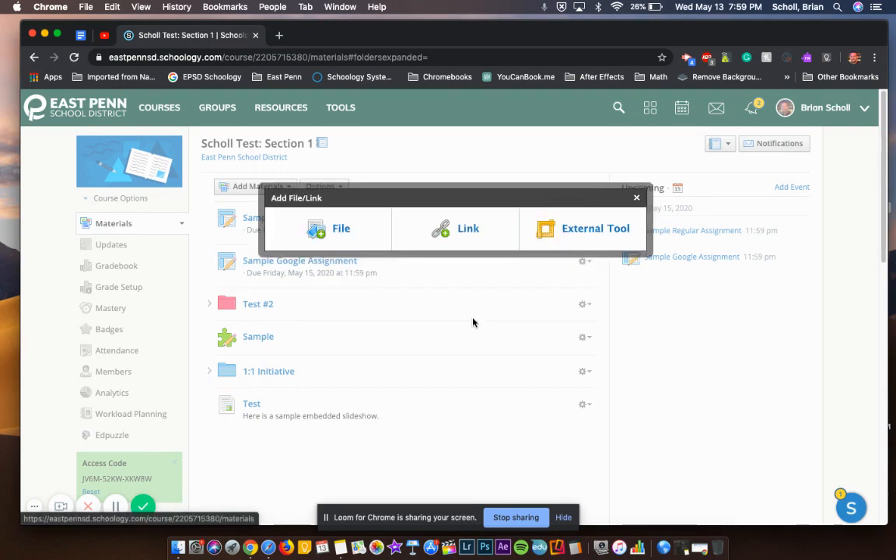
click(636, 199)
- Start a new page in the course materials, try its display option and discard the page
click(249, 190)
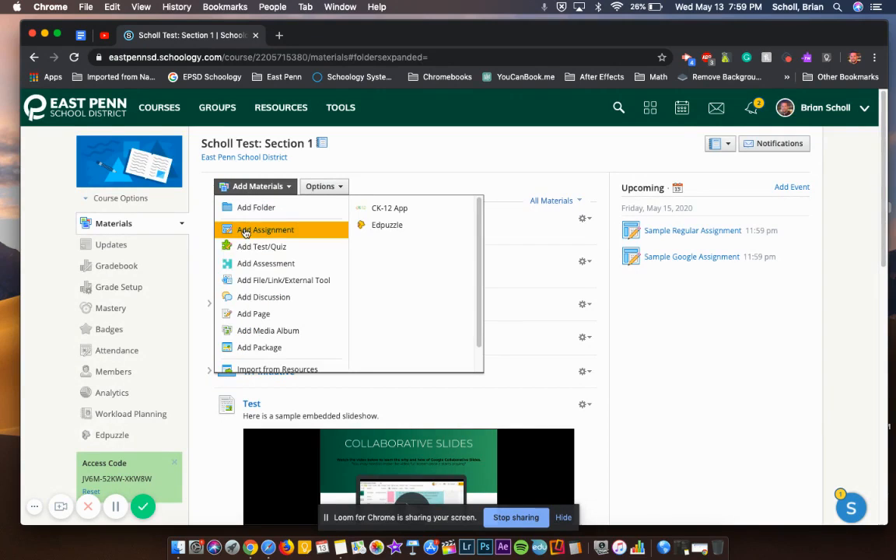
click(252, 317)
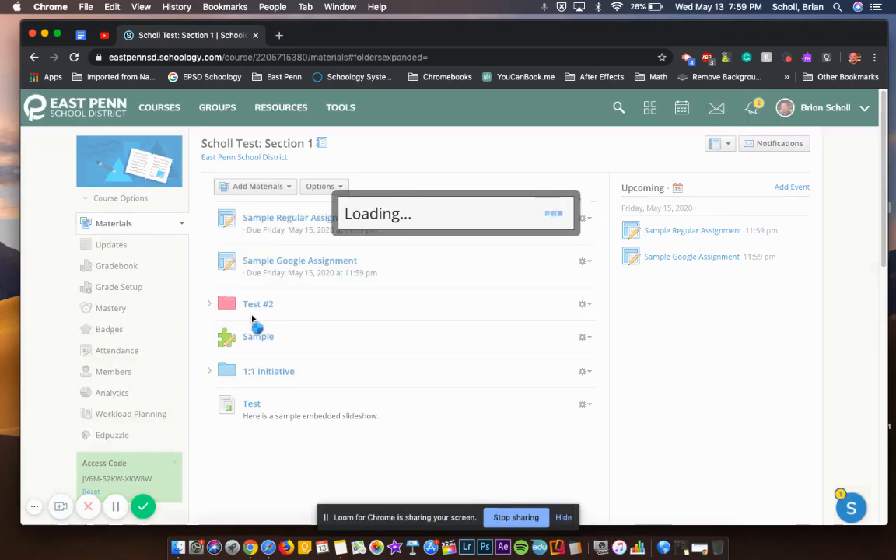
click(452, 210)
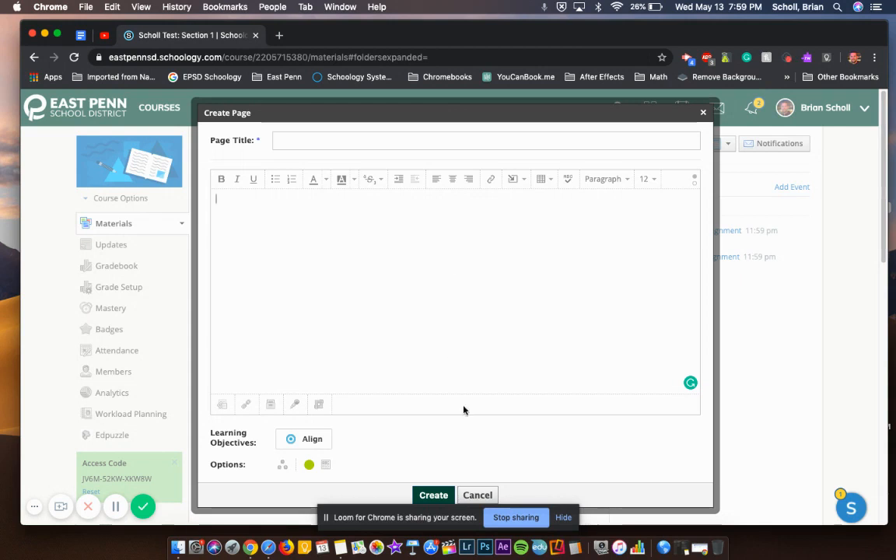
scroll(315, 282, down, 1)
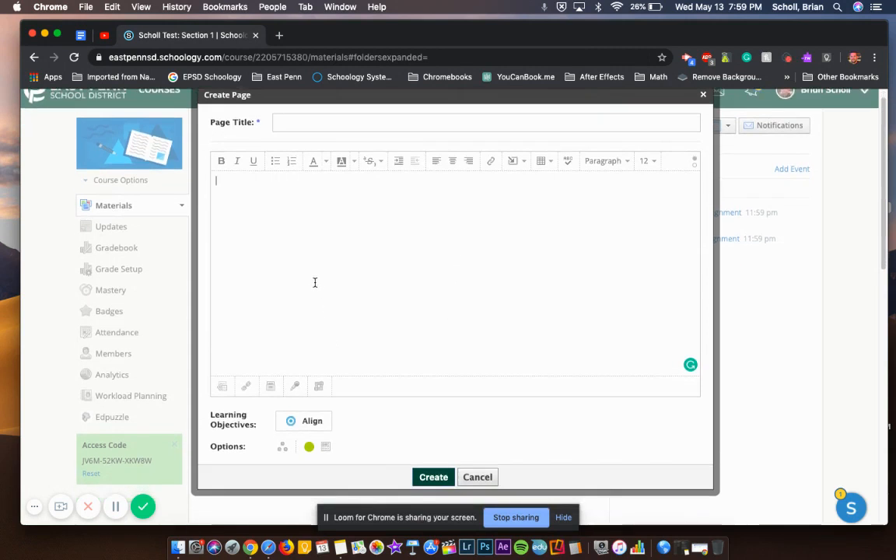
click(327, 450)
click(328, 450)
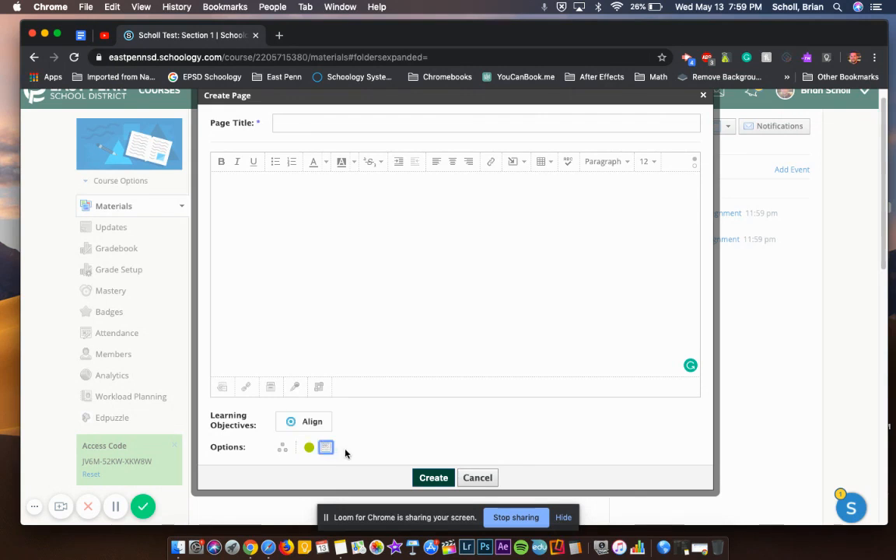
click(478, 477)
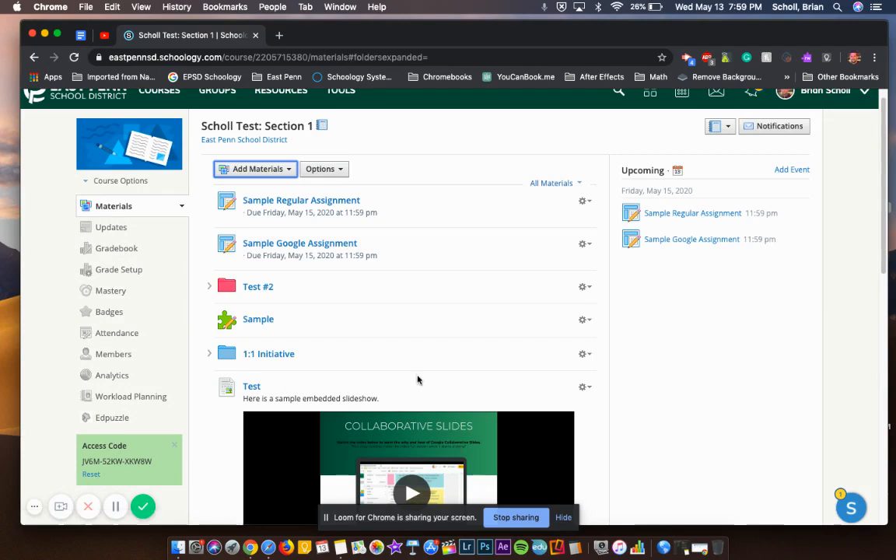
- Open the choices for adding new material to the course
click(117, 510)
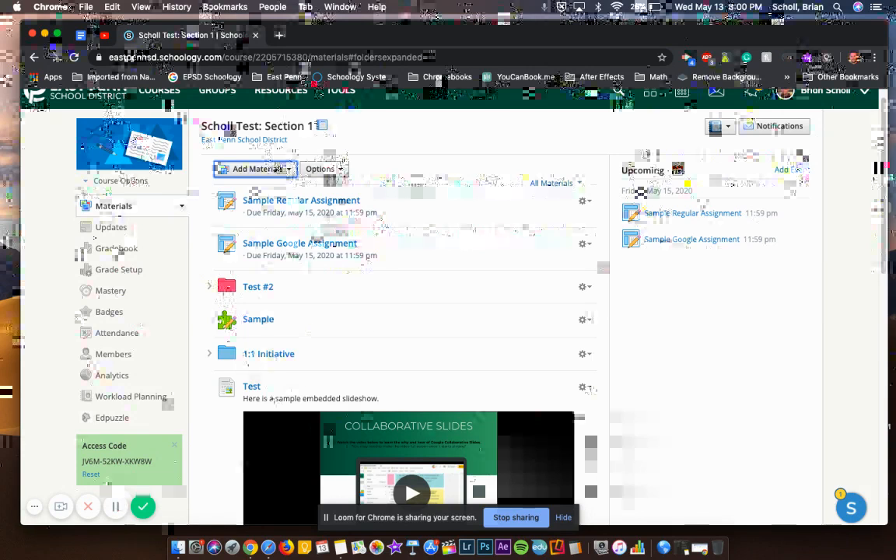
click(249, 170)
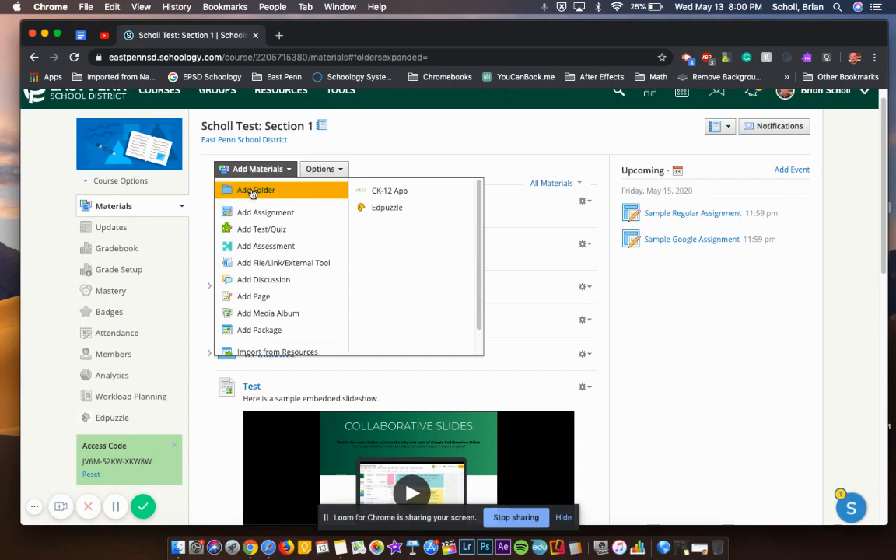